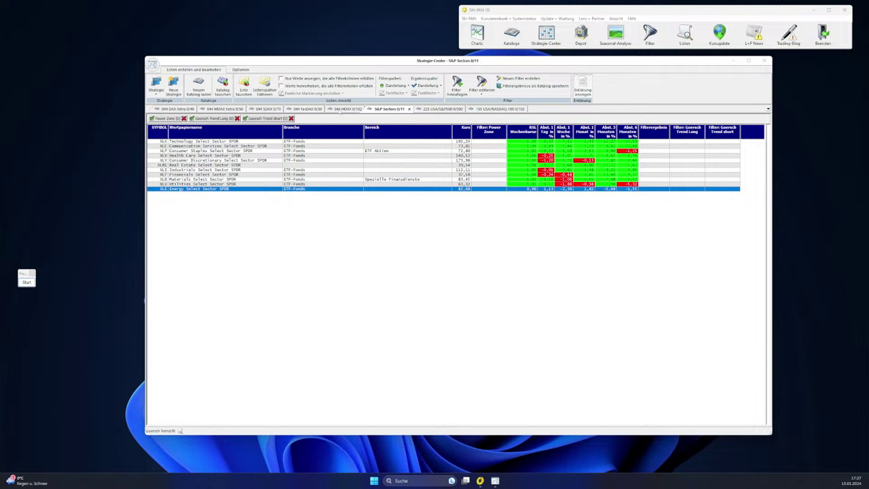
Show the 044 HDAX list in the Strategie-Center, make its window taller and move it up so more rows fit.
left_click(338, 110)
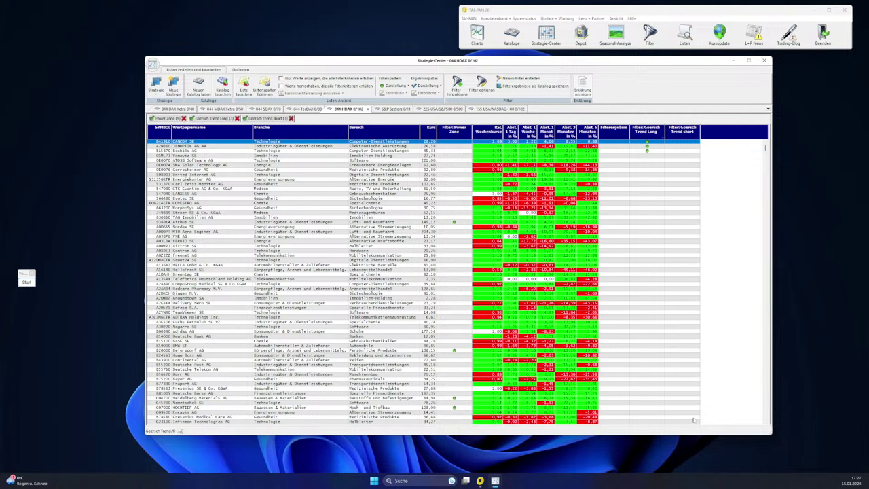
left_click_drag(706, 433, 709, 463)
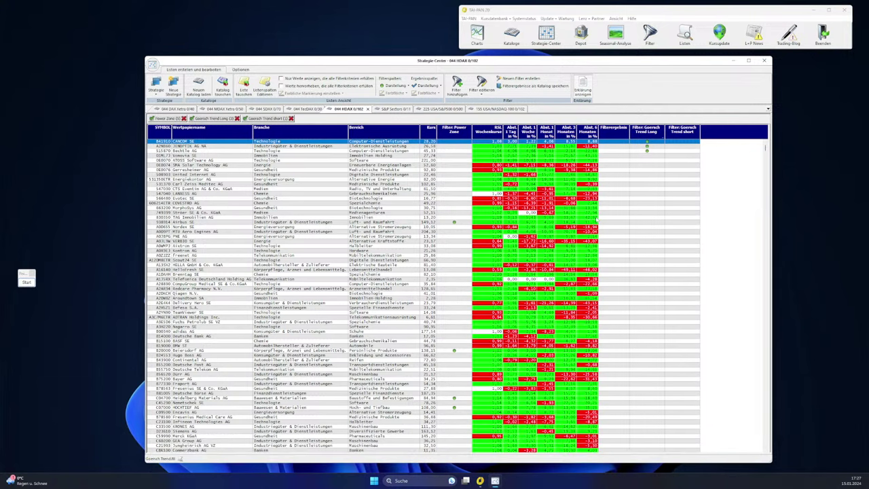
left_click_drag(568, 63, 562, 50)
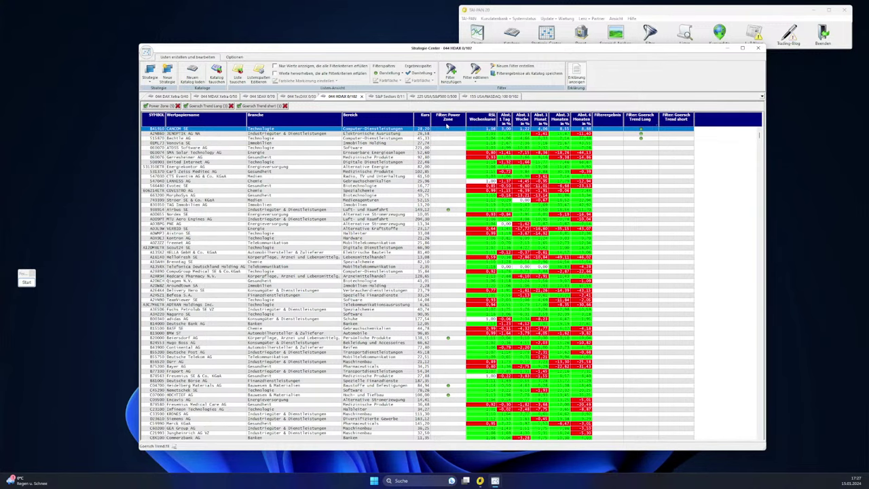
Sort the HDAX list by the Power Zone filter, then re-sort it by RSL Wochenkurse with the highest values first.
left_click(447, 123)
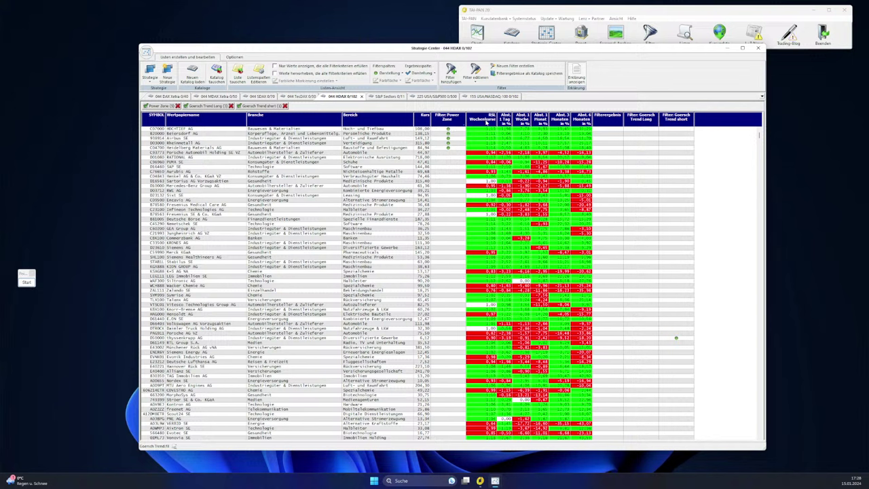
left_click(486, 121)
left_click(485, 121)
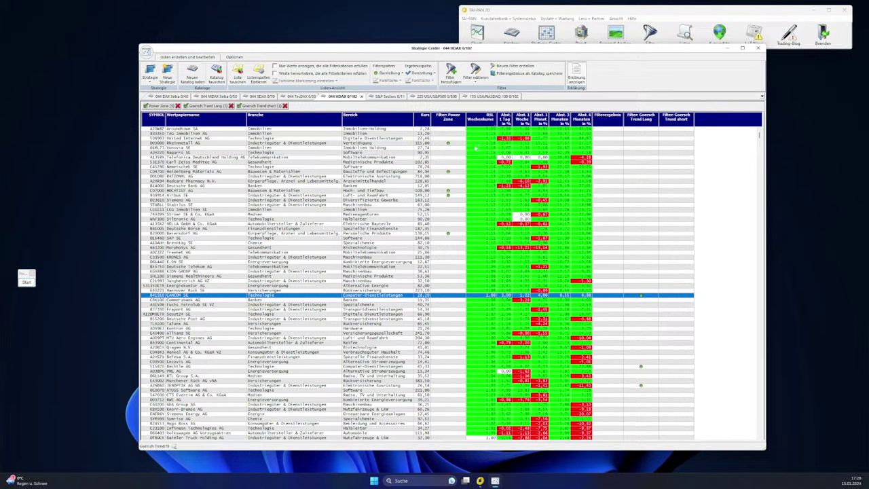
Open the Rheinmetall AG chart from the HDAX list and extend the displayed period back to January 2023.
left_click(460, 144)
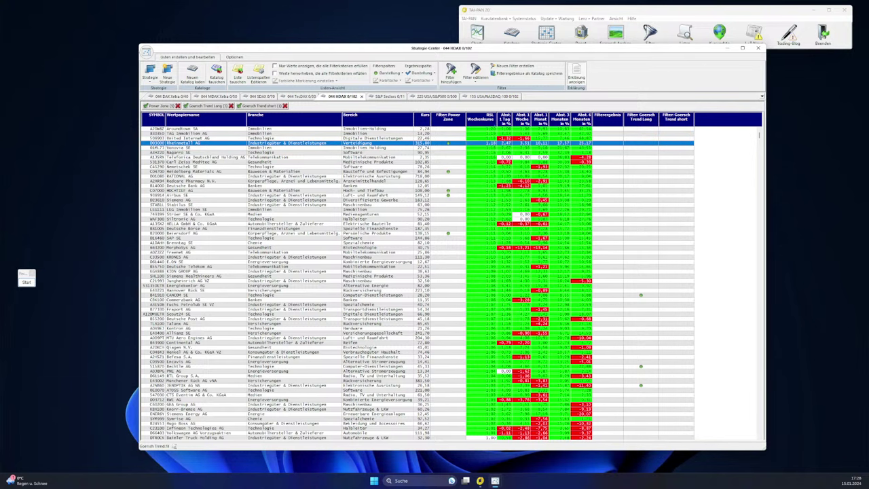
double_click(448, 143)
double_click(441, 95)
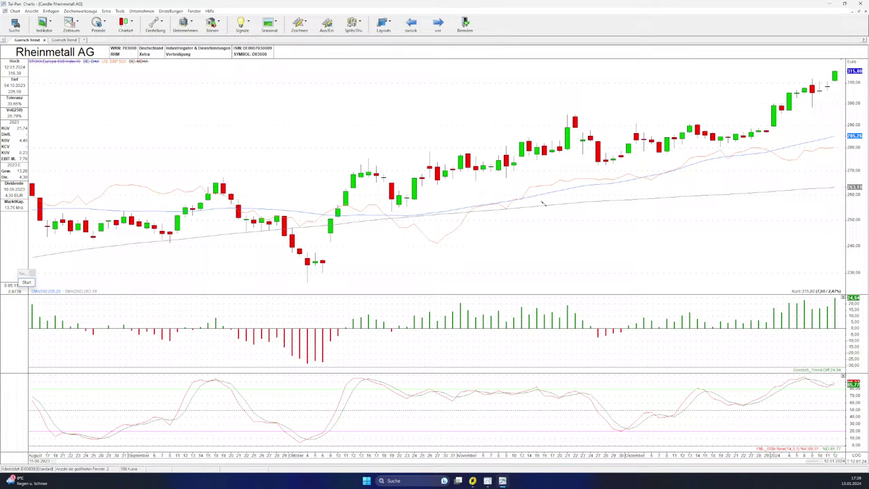
scroll(543, 202, "down", 8)
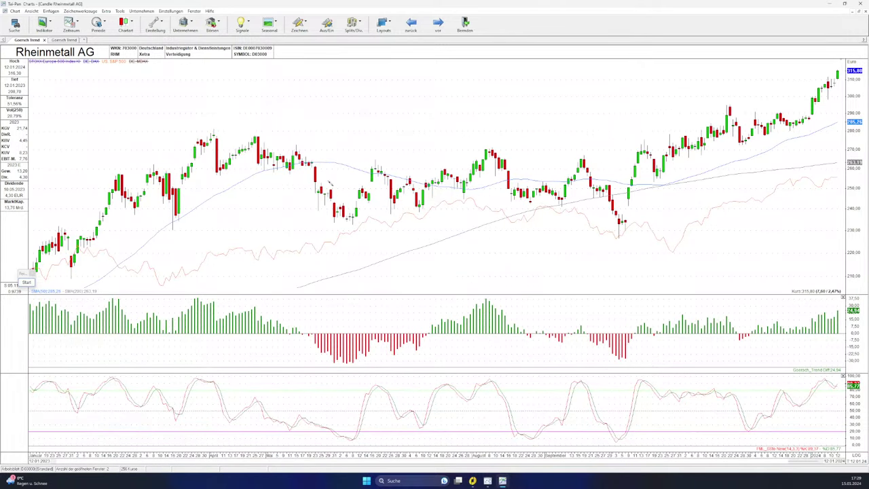
Start screen annotation and trace Rheinmetall's price swings with connected thick blue straight lines up to the latest candle.
left_click(25, 282)
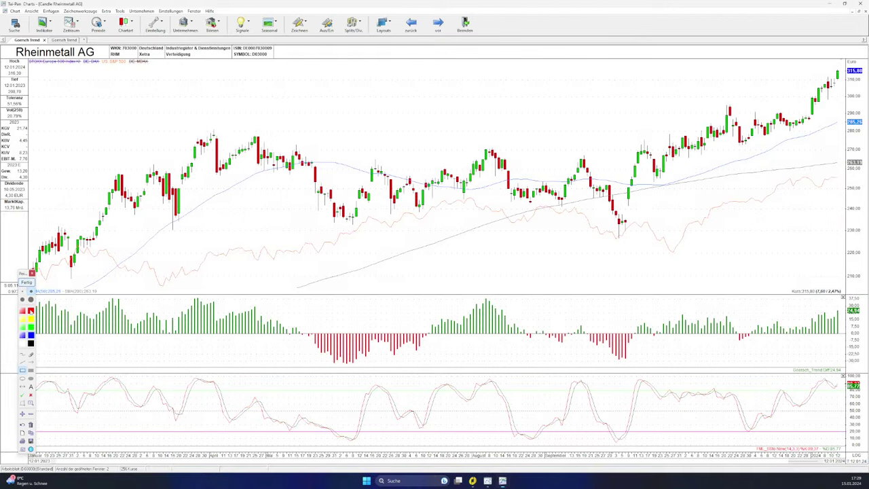
left_click(22, 362)
mouse_move(234, 129)
left_mouse_down()
mouse_move(341, 225)
mouse_move(490, 148)
mouse_move(617, 236)
mouse_move(644, 139)
left_mouse_up()
mouse_move(645, 139)
left_mouse_down()
mouse_move(663, 191)
mouse_move(656, 178)
left_mouse_up()
mouse_move(655, 178)
left_mouse_down()
mouse_move(729, 105)
mouse_move(743, 144)
mouse_move(837, 69)
left_mouse_up()
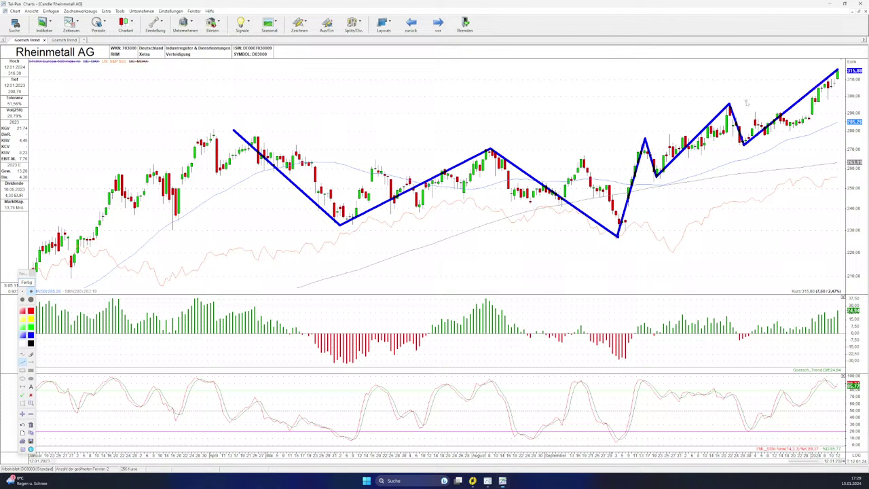
Mark the November high at about 295 and the latest candles with horizontal blue lines, then end the annotation.
left_click_drag(728, 105, 832, 104)
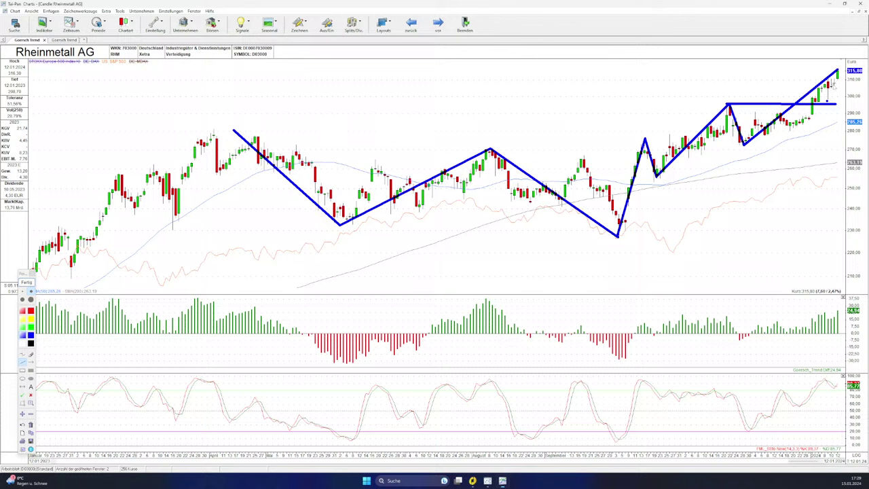
left_click_drag(828, 78, 841, 78)
left_click(26, 281)
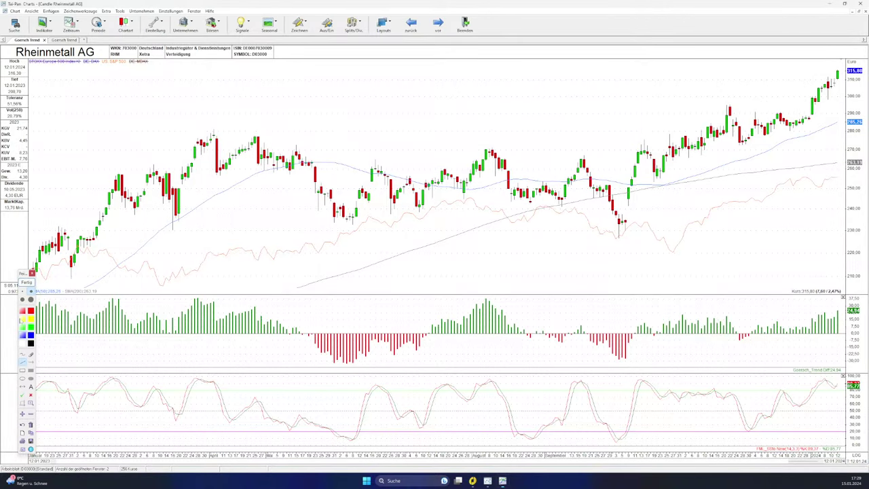
Highlight the moving-average crossing with a yellow filled ellipse, mark the November high's level across to the price axis, and end the annotation.
left_click(30, 378)
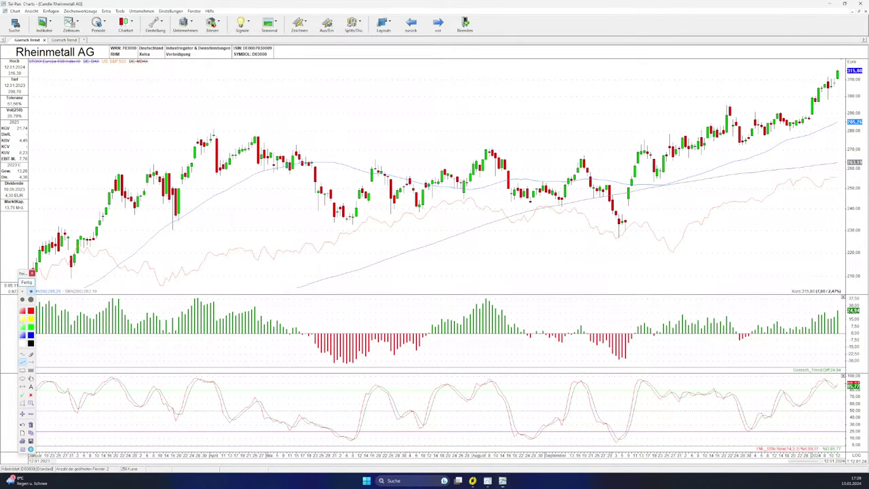
left_click(664, 184)
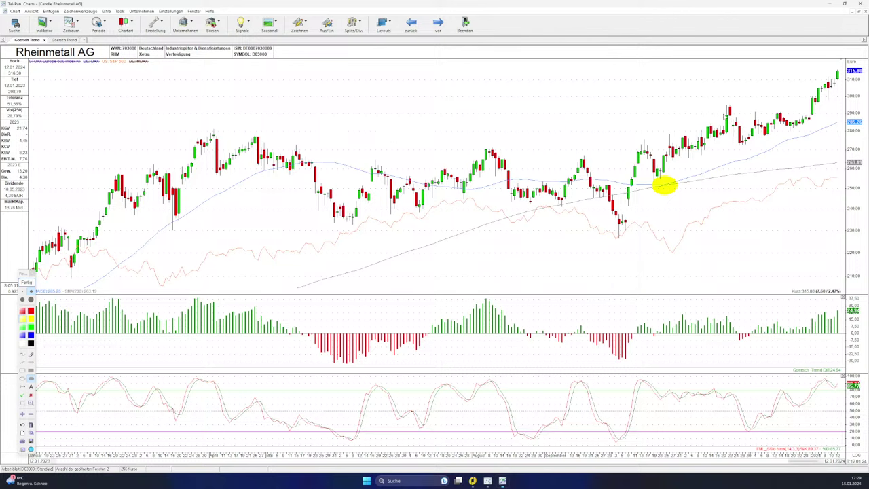
left_click_drag(724, 114, 846, 113)
left_click(26, 282)
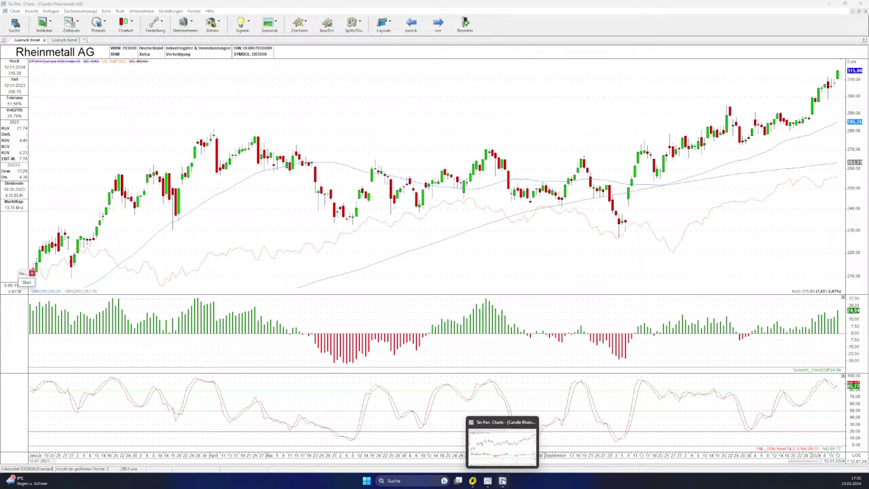
Return to the HDAX list, open the Heidelberg Materials AG chart and extend the displayed period back to March 2023.
mouse_move(487, 481)
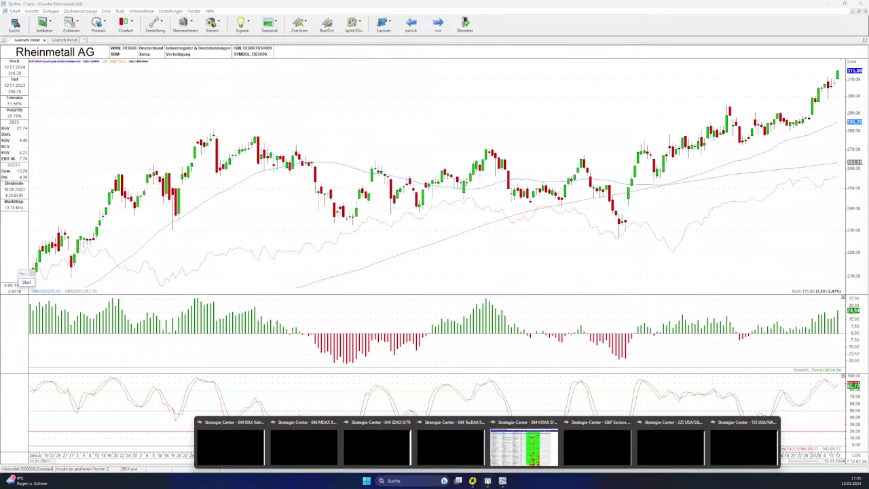
left_click(529, 438)
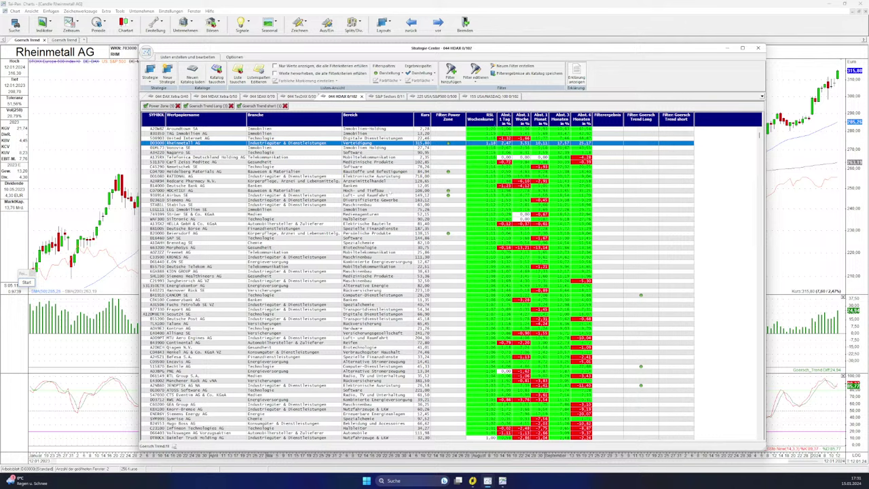
left_click(382, 171)
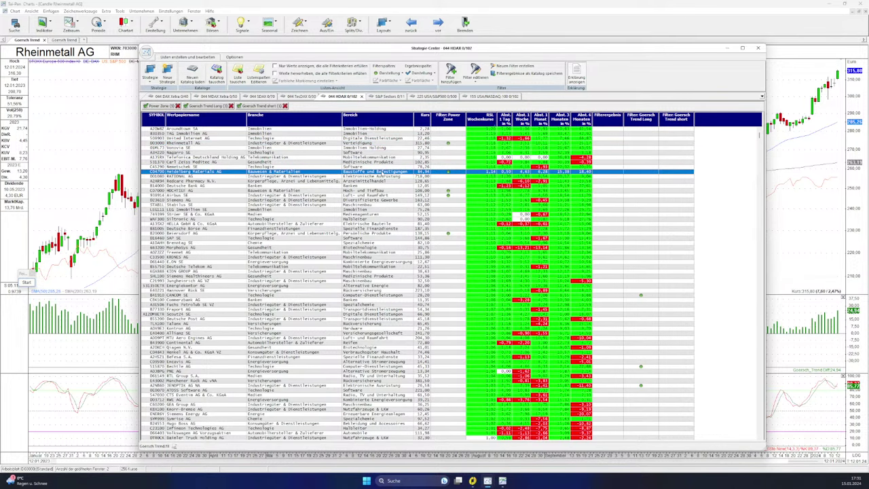
double_click(382, 172)
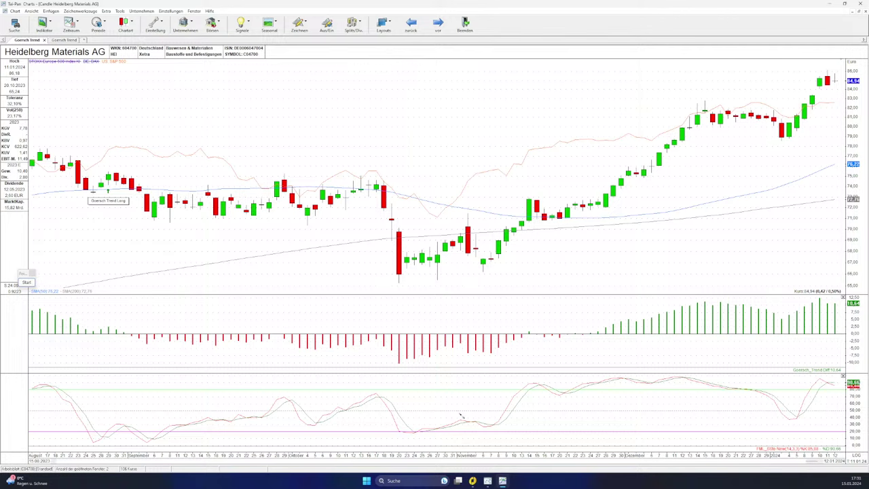
scroll(465, 297, "down", 3)
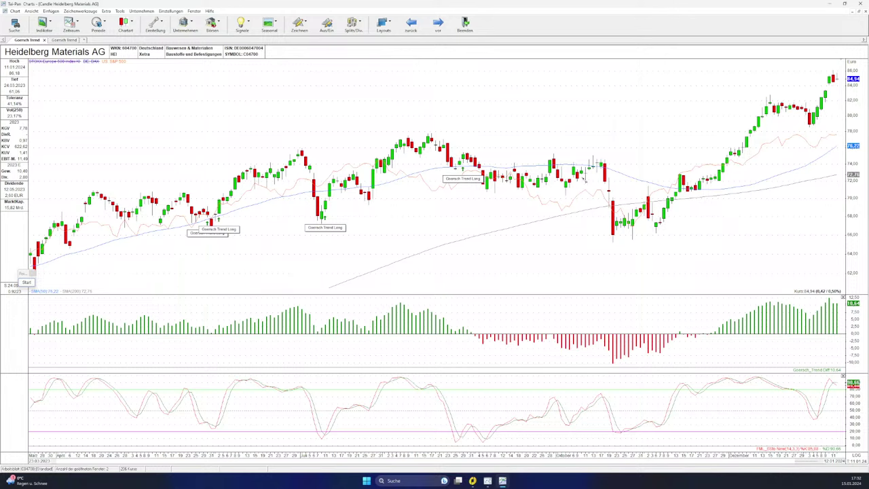
Start screen annotation and draw blue arrows from the latest candle down to about 79 and back up to about 81.
left_click(25, 281)
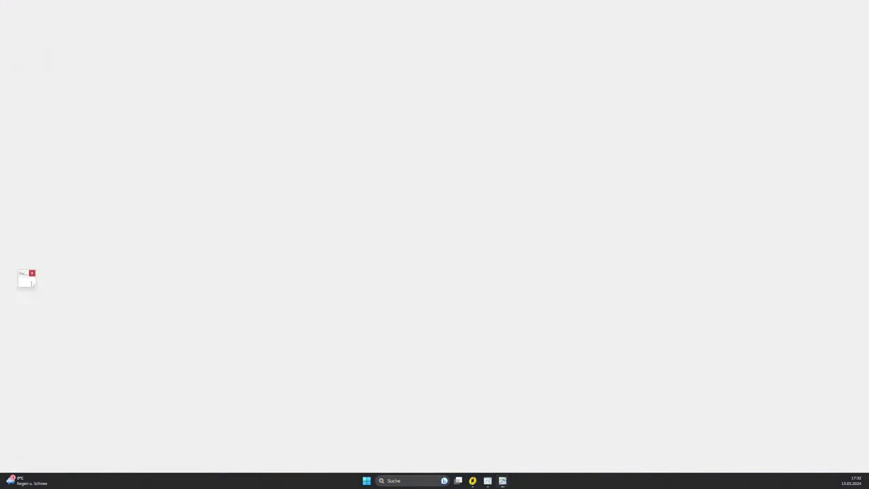
left_click(30, 362)
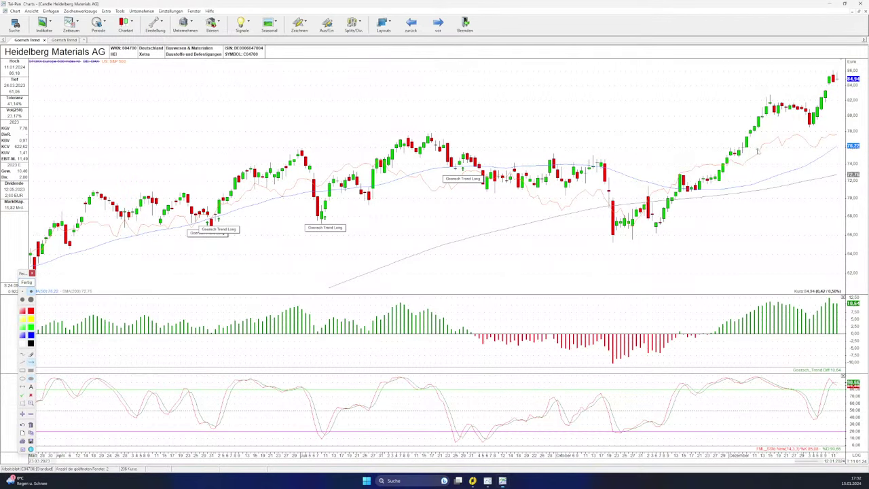
left_click_drag(836, 71, 852, 126)
left_click(861, 104)
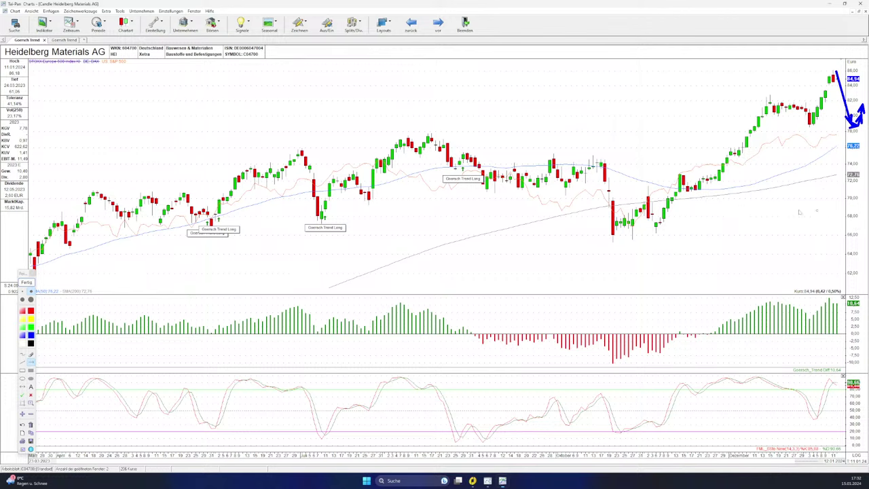
Draw blue arrows pointing at the two earlier Goersch Trend Long signals beside the spring and July lows.
left_click(261, 274)
left_click(219, 226)
left_click(378, 259)
left_click(332, 222)
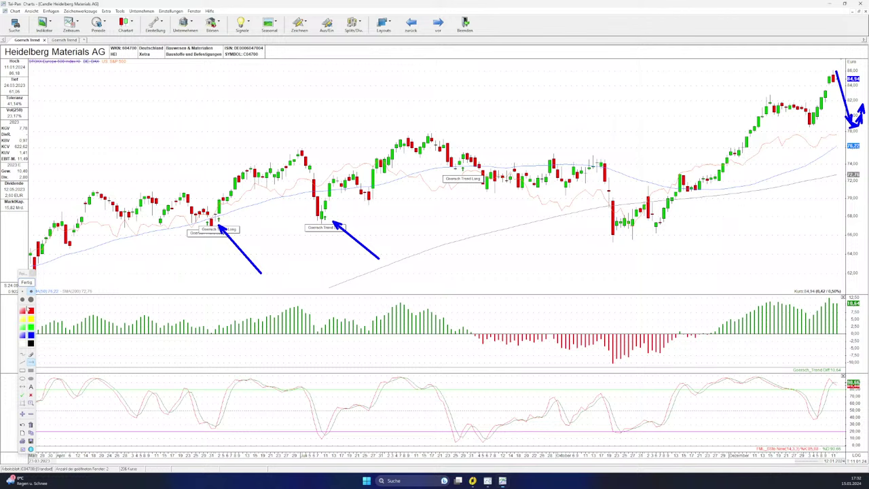
Draw thick green straight lines along the two price advances that follow the arrow-marked Goersch Trend Long signals.
left_click(22, 361)
left_click(219, 211)
left_click(293, 150)
left_click(334, 208)
left_click(409, 136)
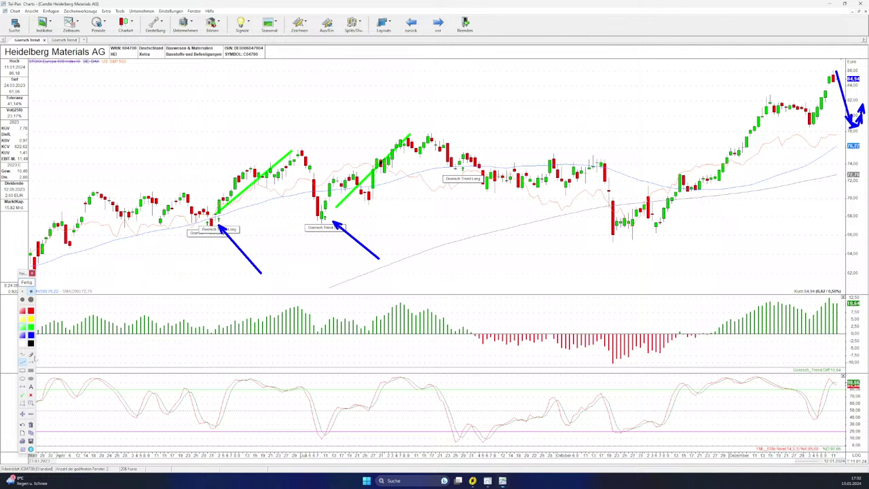
Draw a blue arrow pointing up at the third Goersch Trend Long signal, beside the late-August candles.
left_click(30, 362)
left_click(434, 225)
left_click(460, 169)
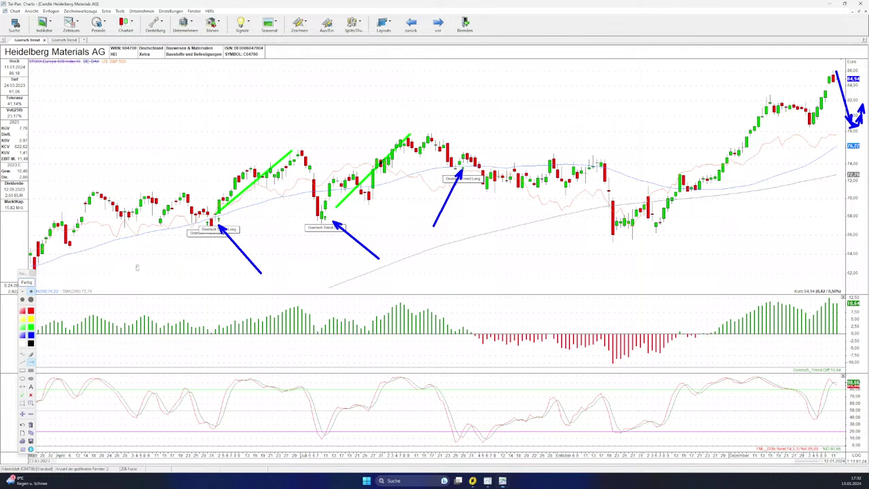
Draw short thin blue horizontal lines marking the price levels just above the candles at the Goersch Trend Long signals.
left_click(31, 292)
left_click_drag(460, 152, 489, 152)
left_click_drag(205, 205, 213, 205)
left_click_drag(219, 207, 236, 202)
left_click_drag(325, 201, 335, 201)
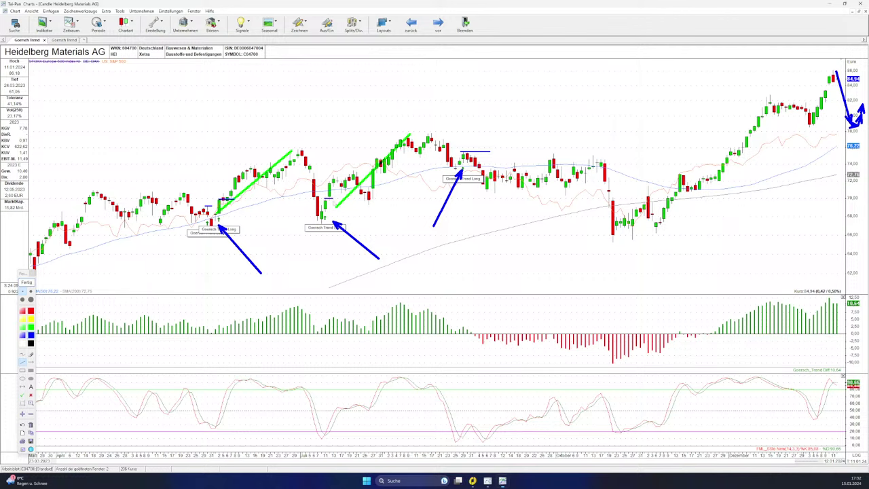